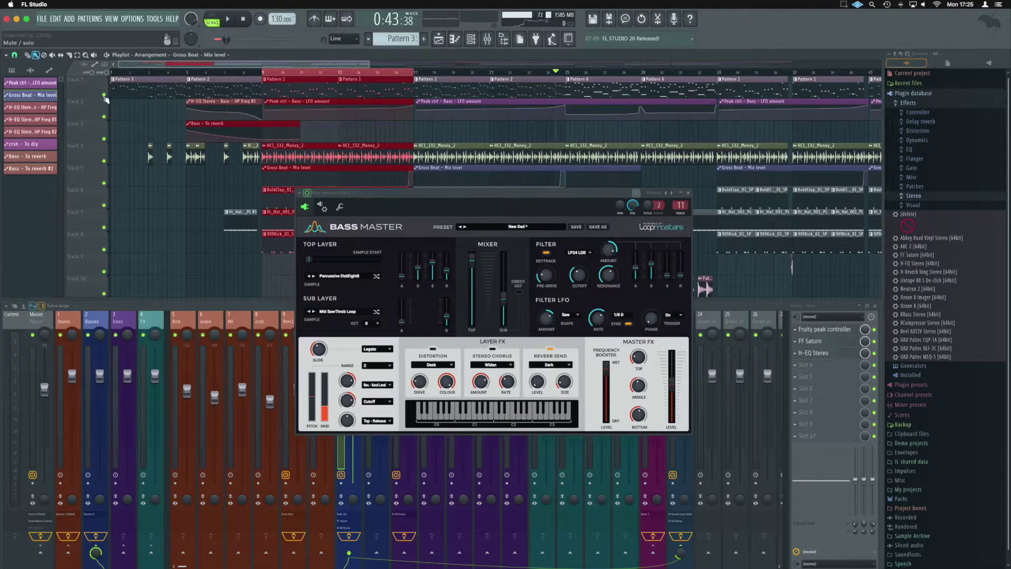
Step: Examine the filter types, the filter LFO sync switch and the distortion types of the current patch
right_click(107, 93)
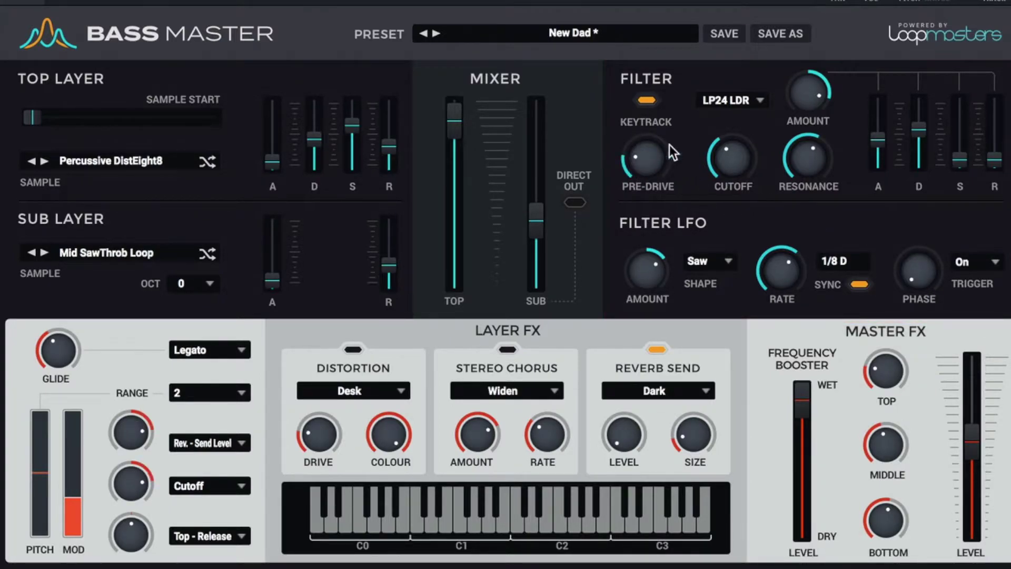
left_click(736, 104)
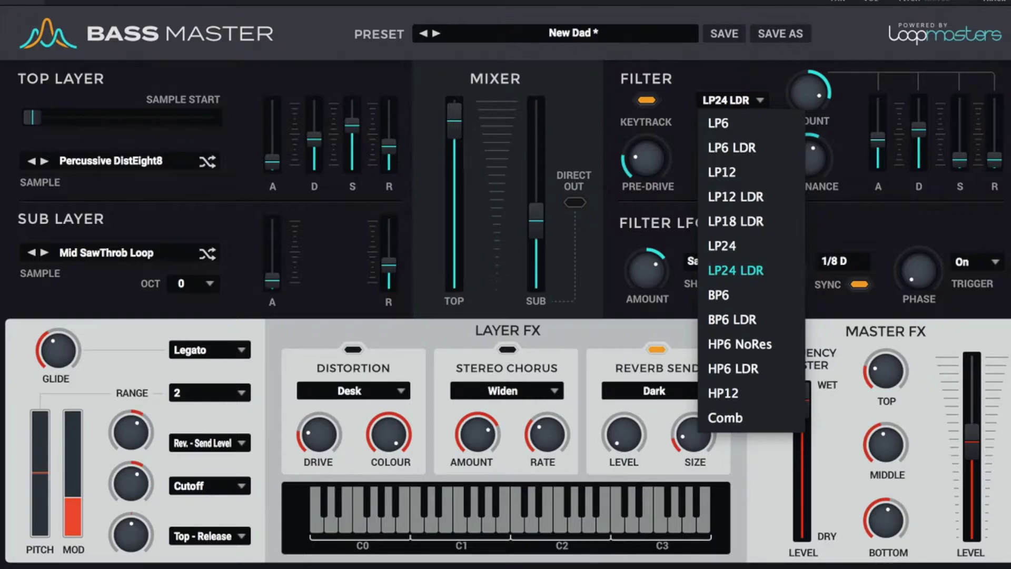
left_click(793, 113)
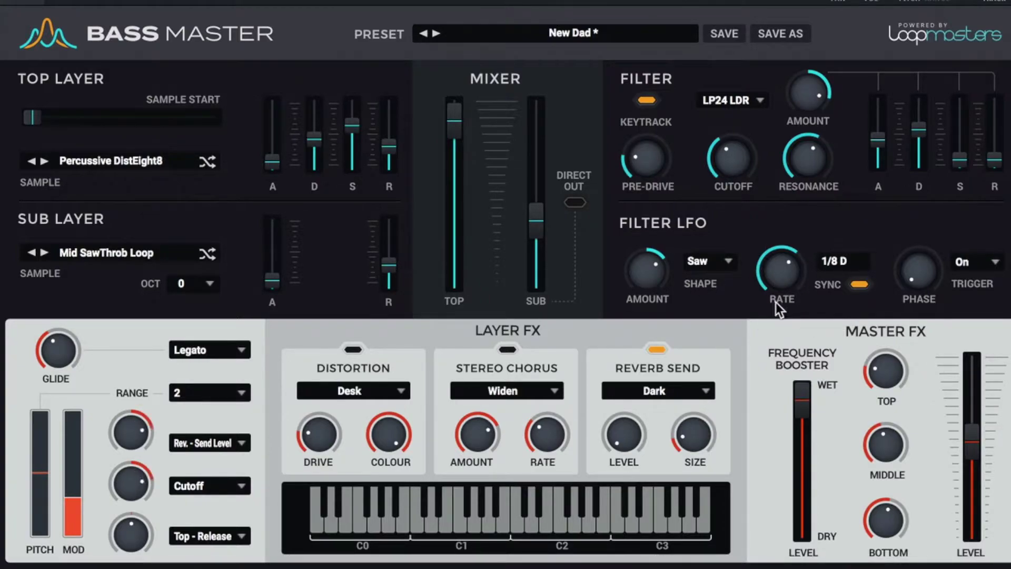
left_click(863, 286)
left_click(866, 285)
left_click(866, 286)
left_click(866, 286)
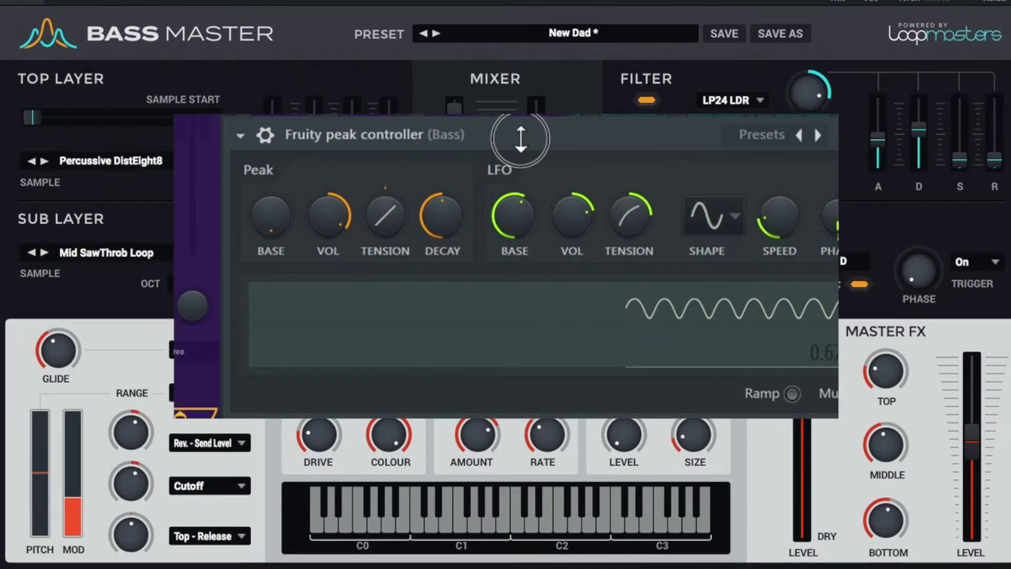
left_click_drag(523, 140, 470, 135)
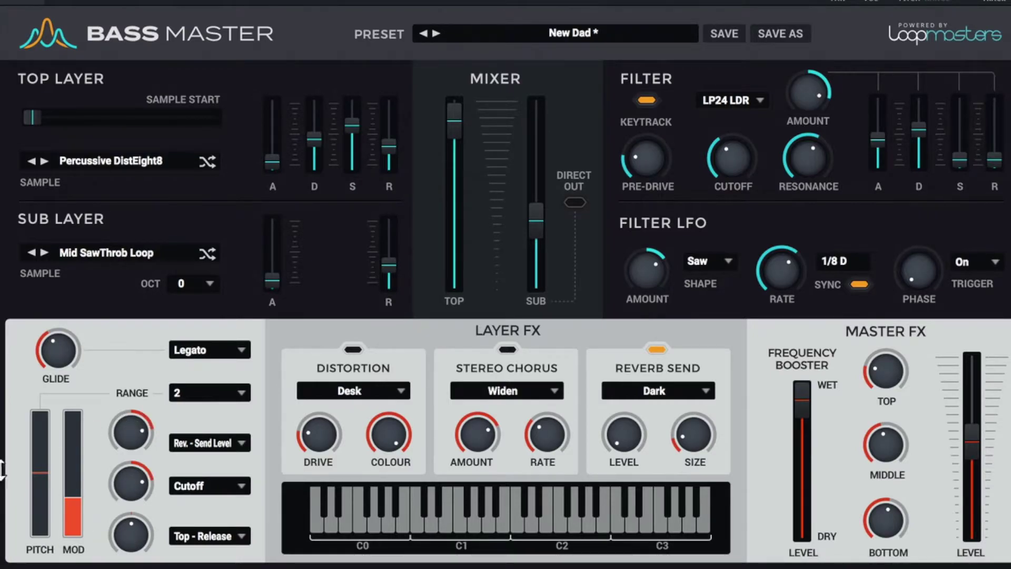
mouse_move(62, 519)
left_mouse_down()
mouse_move(74, 511)
mouse_move(76, 456)
mouse_move(73, 521)
left_mouse_up()
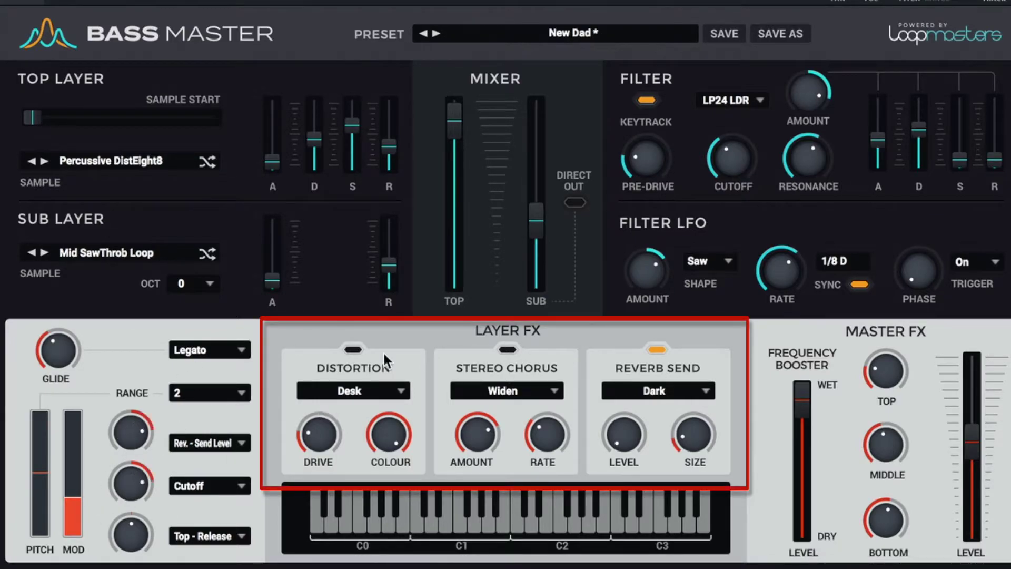
left_click(339, 390)
left_click(443, 368)
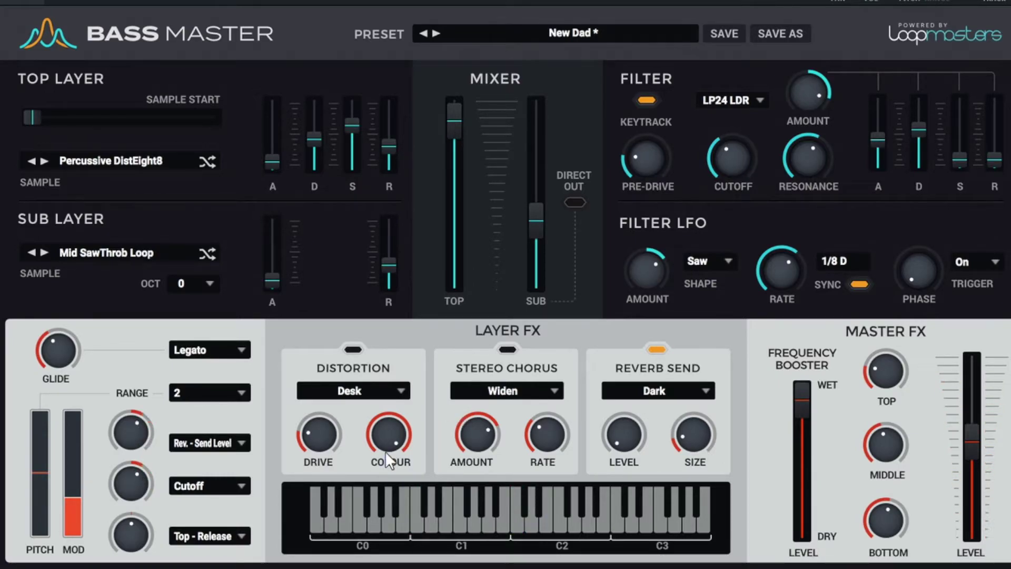
Step: Try the maximum sub layer attack with the modulation wheel raised, and bring both controls back down
left_click(274, 282)
left_click_drag(274, 282, 274, 206)
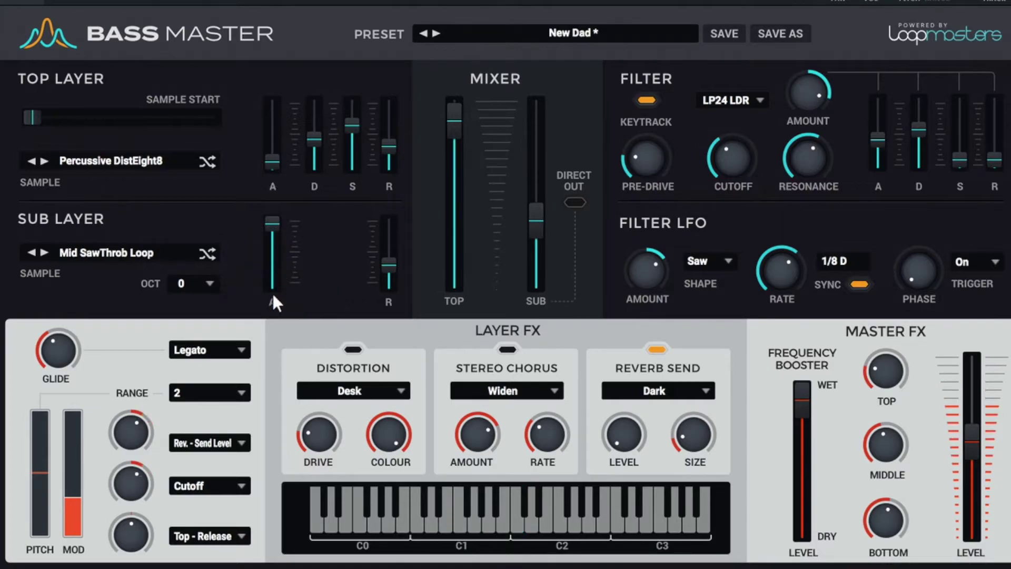
left_click(76, 352)
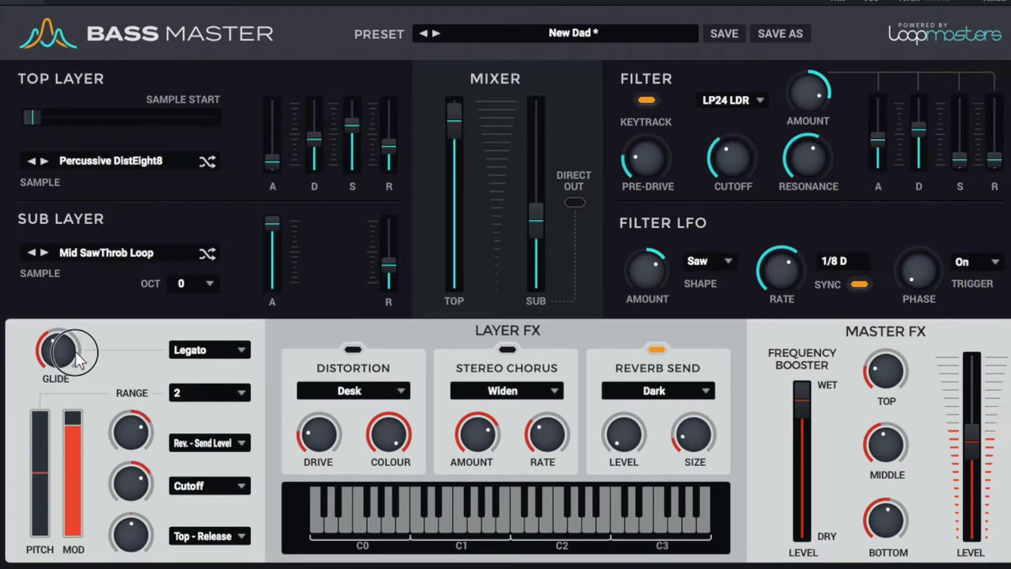
left_click_drag(75, 350, 73, 493)
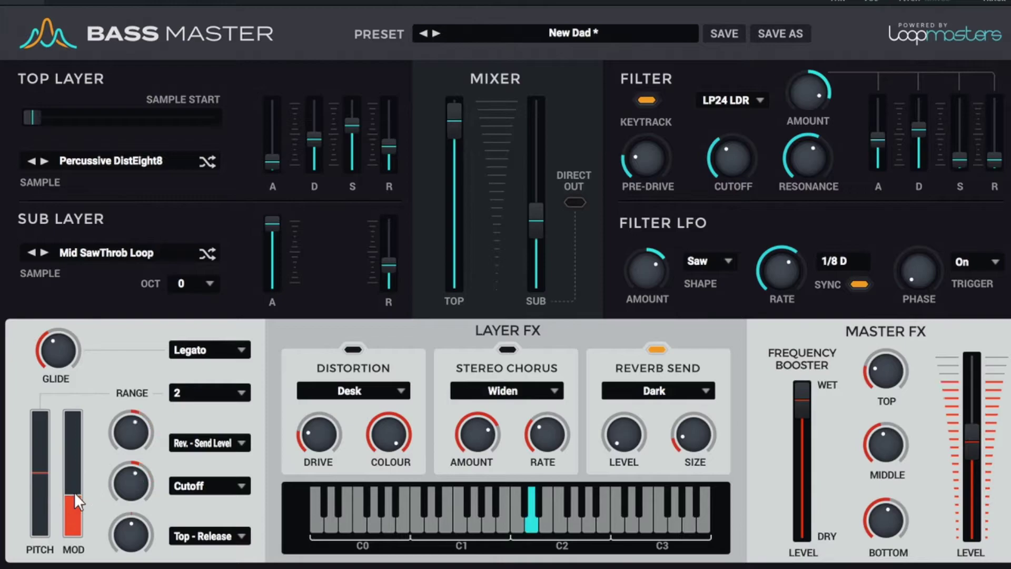
left_click_drag(275, 219, 278, 296)
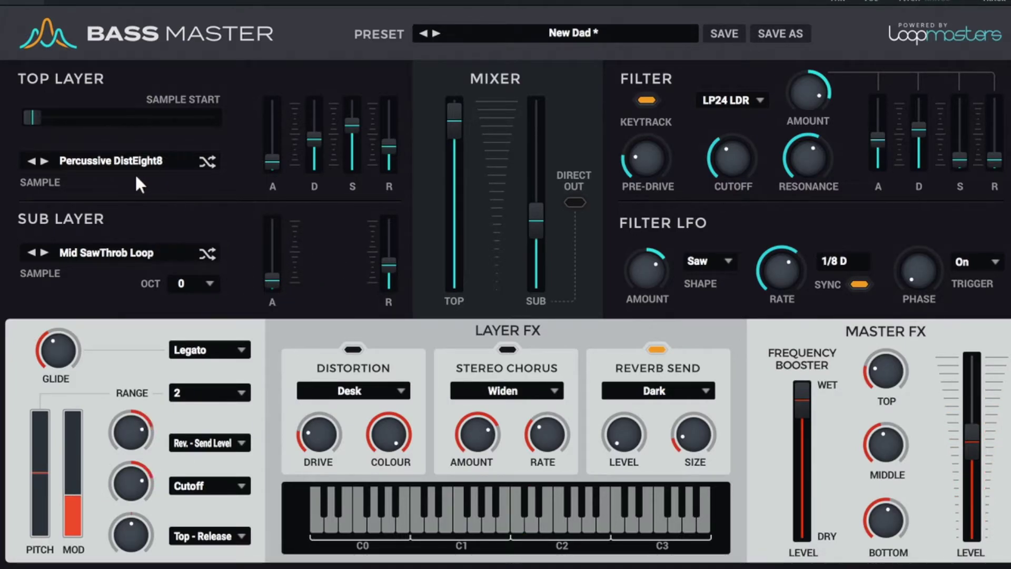
Step: Browse the top layer's Percussive and Sub sample categories and randomise the top layer's sample
left_click(99, 161)
mouse_move(113, 261)
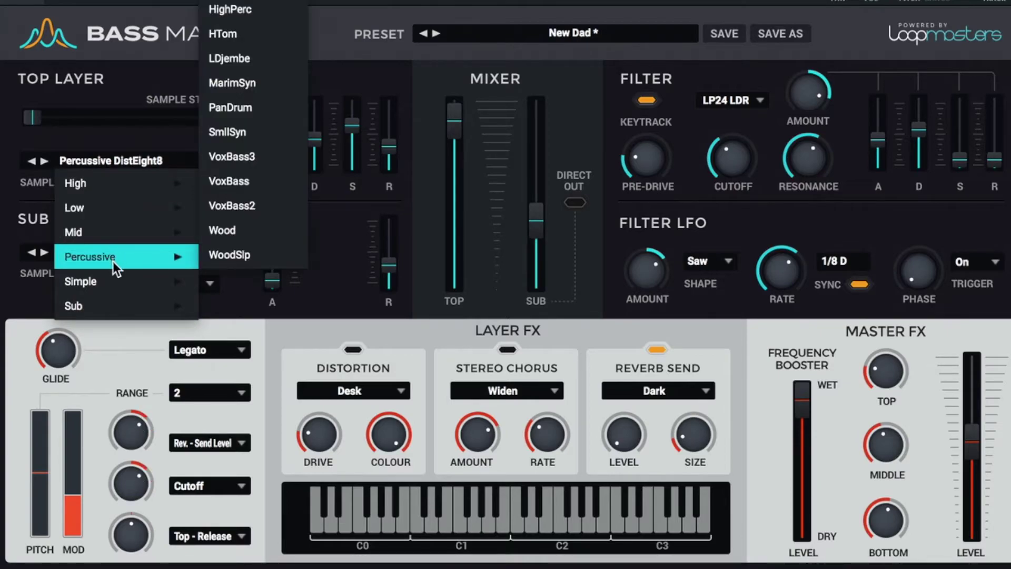
mouse_move(120, 298)
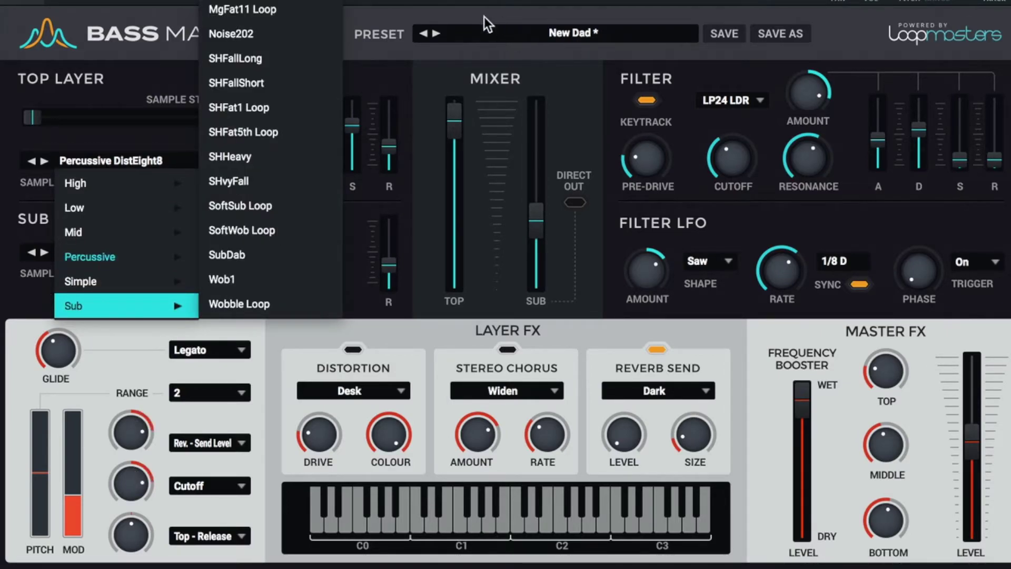
left_click(419, 15)
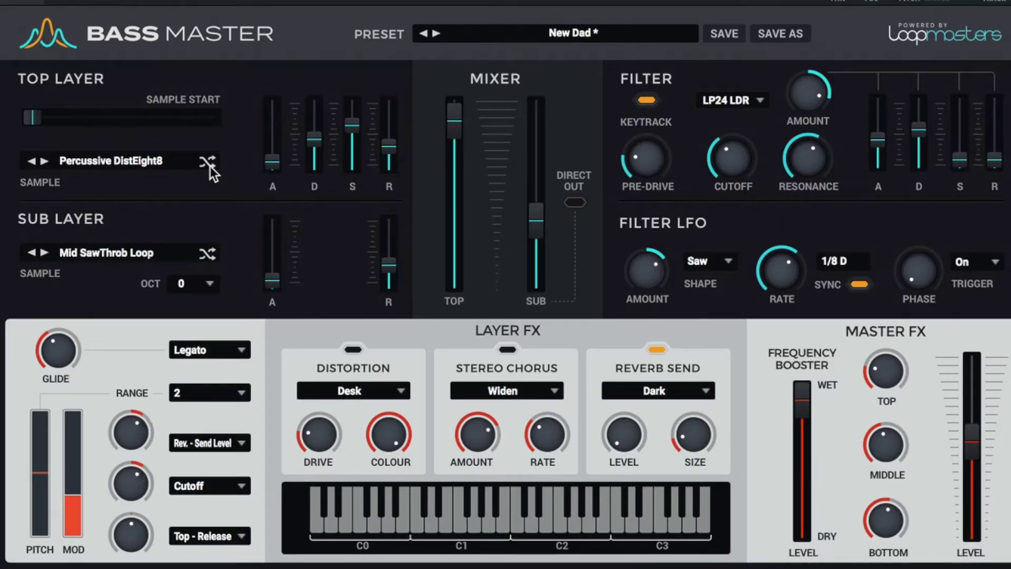
left_click(210, 167)
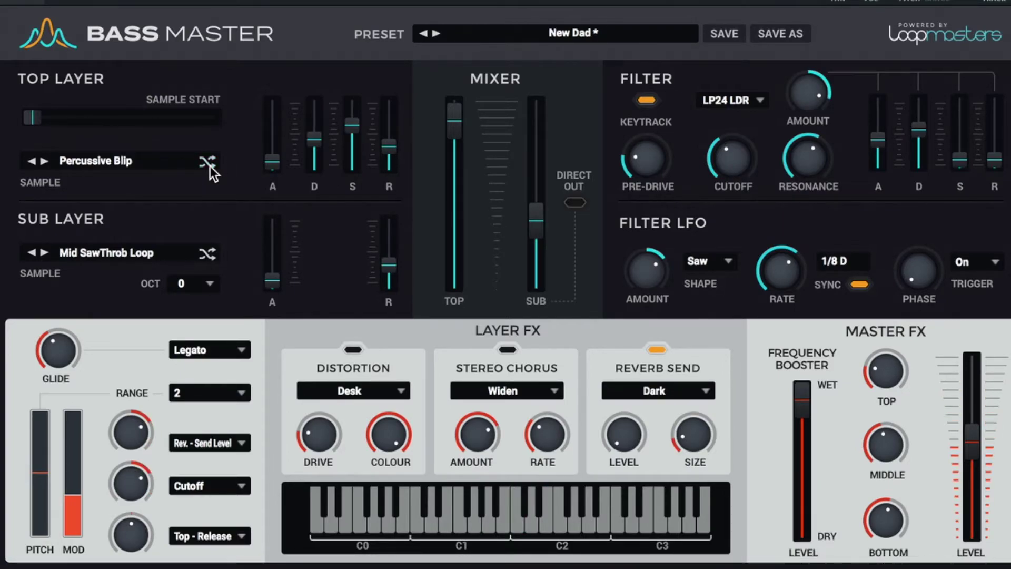
Step: Randomise the sub layer's sample and replace it with Wob1 from the Sub category
left_click(207, 261)
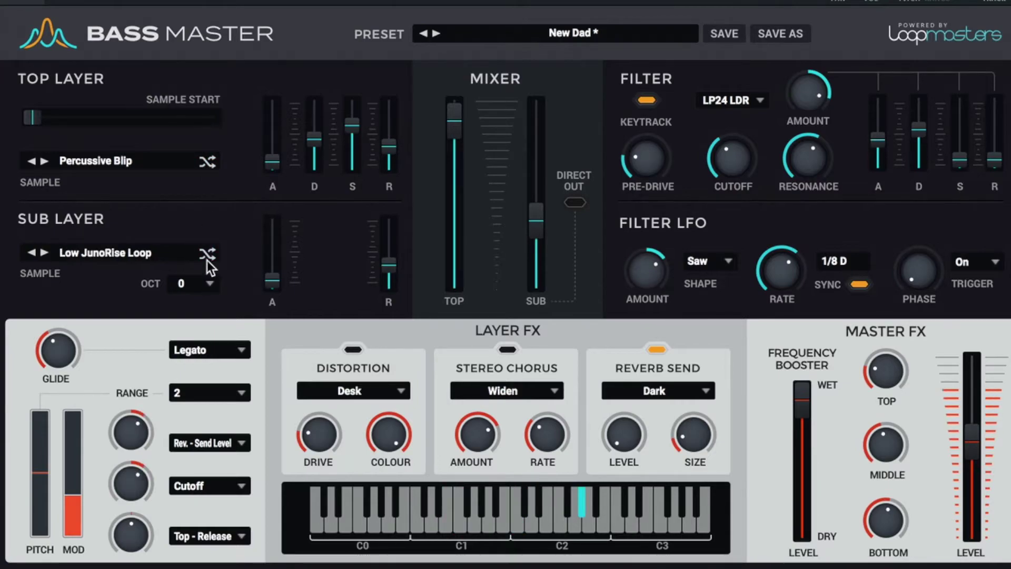
left_click(159, 256)
mouse_move(125, 398)
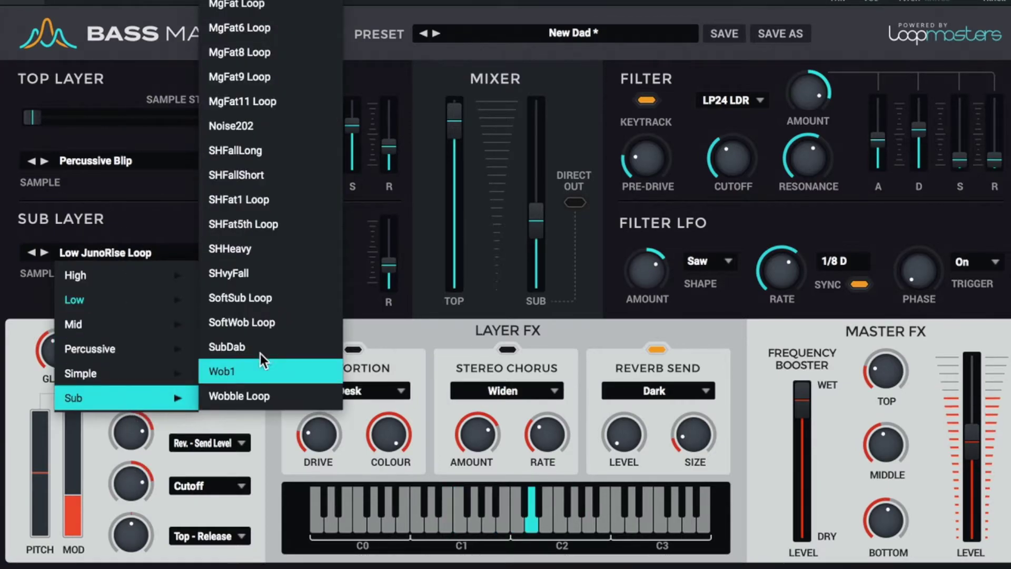
left_click(257, 371)
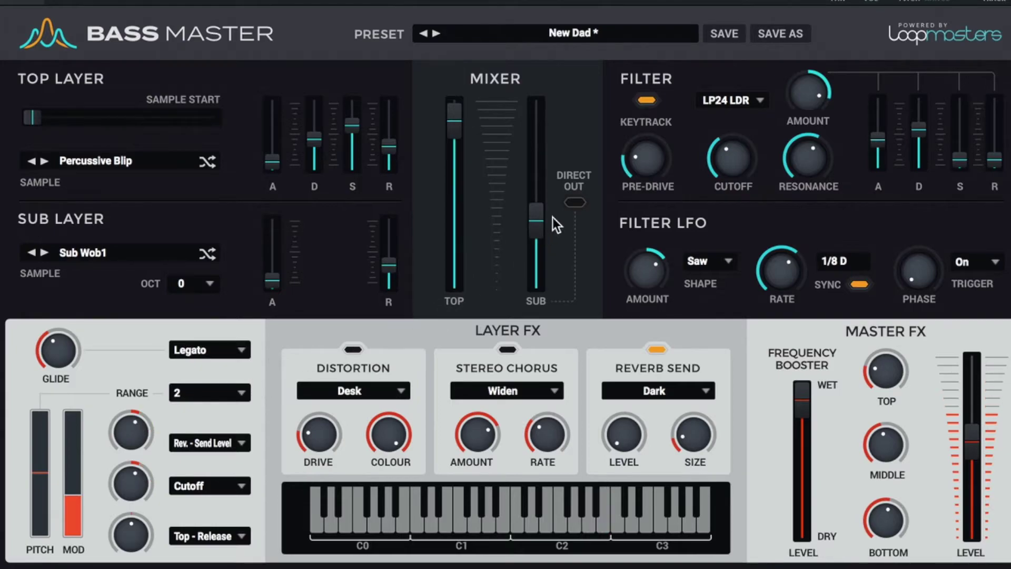
Step: Rebalance the mixer with a lower top level and a higher sub level, and enable the sub layer's direct out
left_click_drag(538, 218, 540, 135)
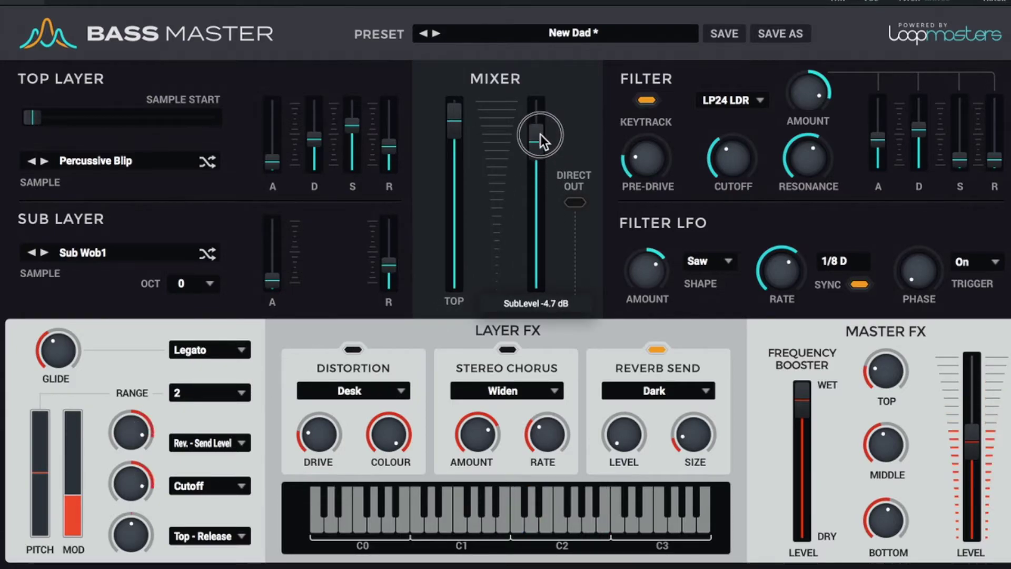
mouse_move(455, 113)
left_mouse_down()
mouse_move(454, 201)
mouse_move(459, 123)
left_mouse_up()
left_click_drag(530, 144, 544, 158)
left_click(575, 202)
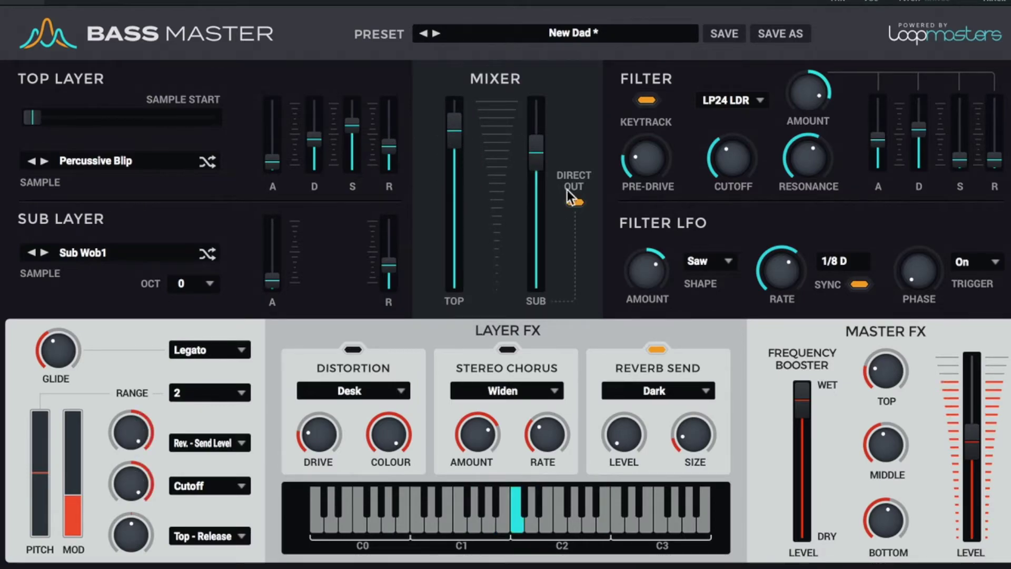
left_click_drag(451, 130, 464, 143)
left_click_drag(535, 153, 537, 163)
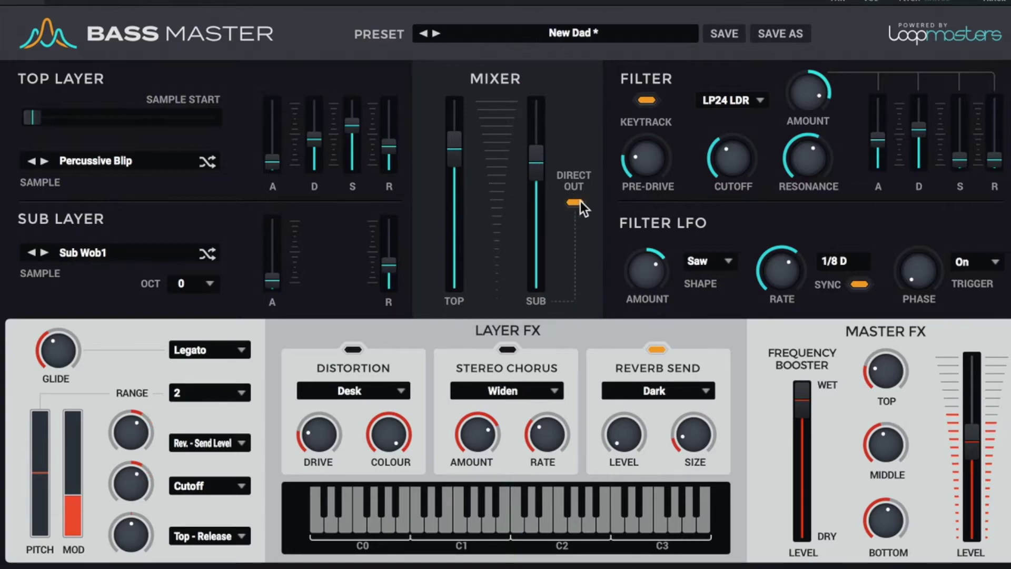
Step: Set the filter cutoff to about 192 Hz and the filter LFO to a Sine shape at a 1/8 rate with maximum amount
mouse_move(734, 170)
left_mouse_down()
mouse_move(734, 264)
mouse_move(739, 176)
left_mouse_up()
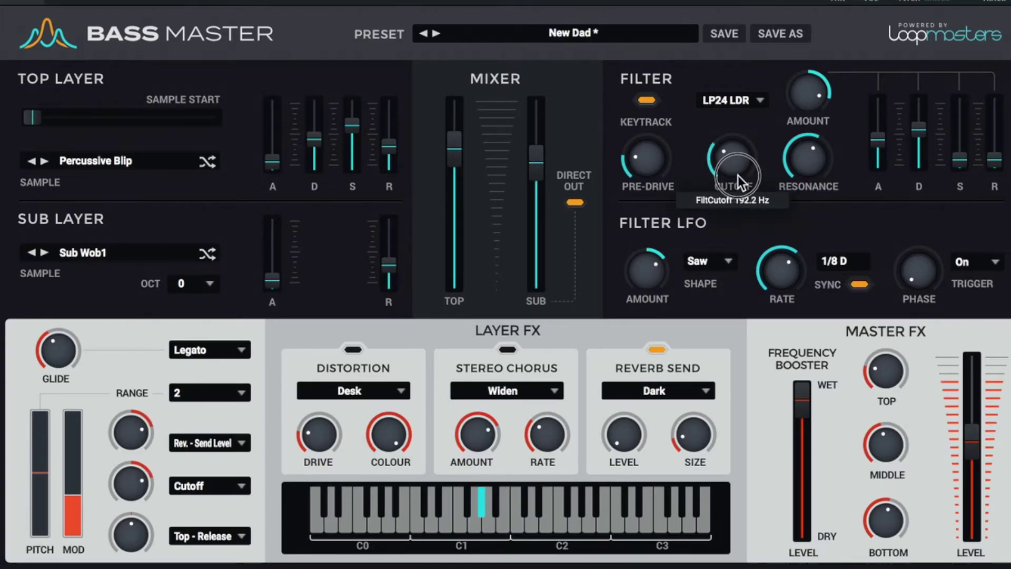
left_click(709, 263)
left_click(718, 284)
mouse_move(778, 279)
left_mouse_down()
mouse_move(781, 288)
mouse_move(776, 280)
left_mouse_up()
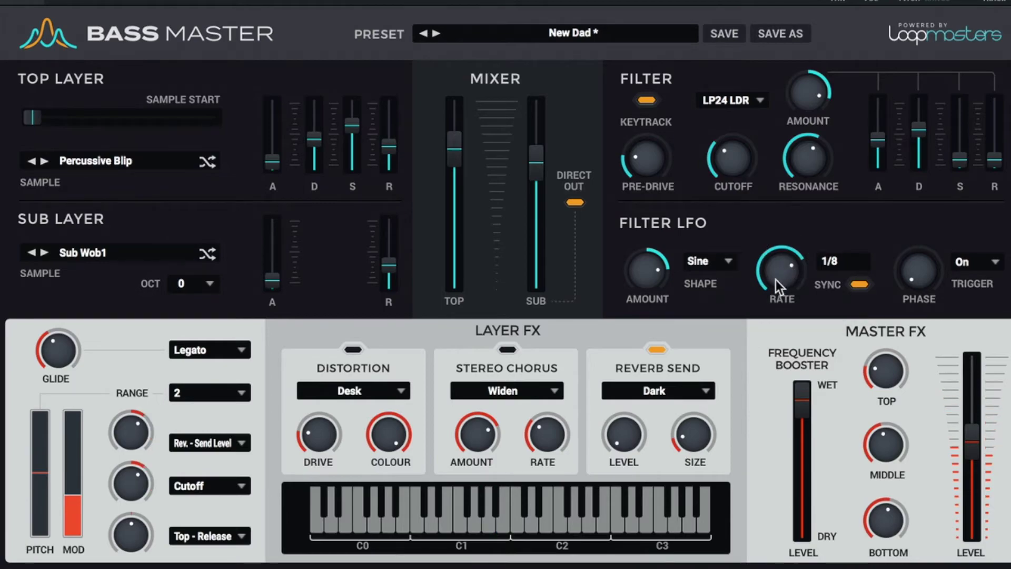
left_click_drag(660, 278, 666, 212)
Step: Switch the filter to LP6 LDR with lower resonance, and reduce the filter envelope amount to its centre with a slight cutoff adjustment
left_click_drag(791, 157, 824, 219)
left_click(742, 102)
left_click(754, 153)
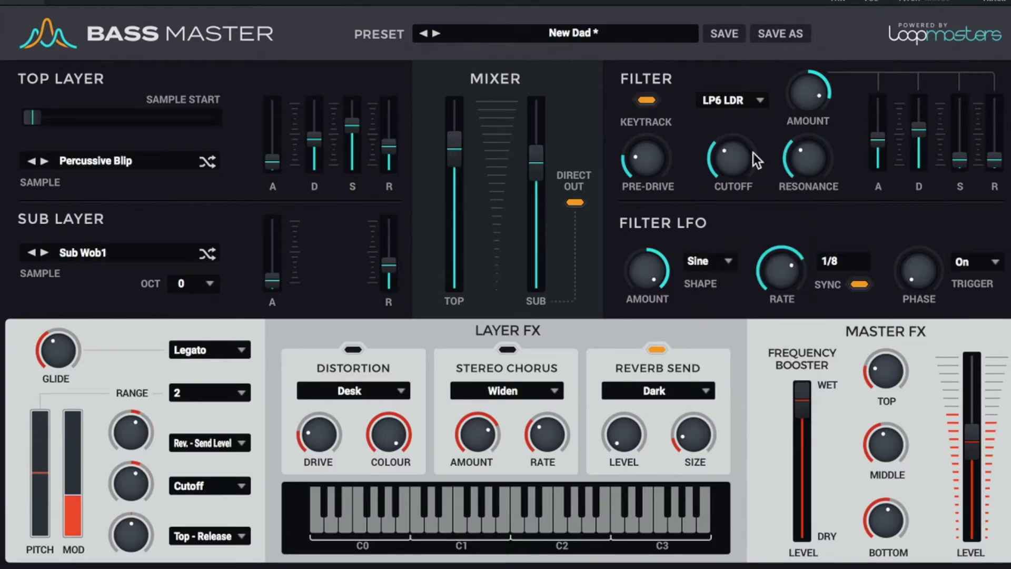
left_click_drag(807, 102, 814, 178)
mouse_move(734, 162)
left_mouse_down()
mouse_move(662, 139)
mouse_move(735, 155)
left_mouse_up()
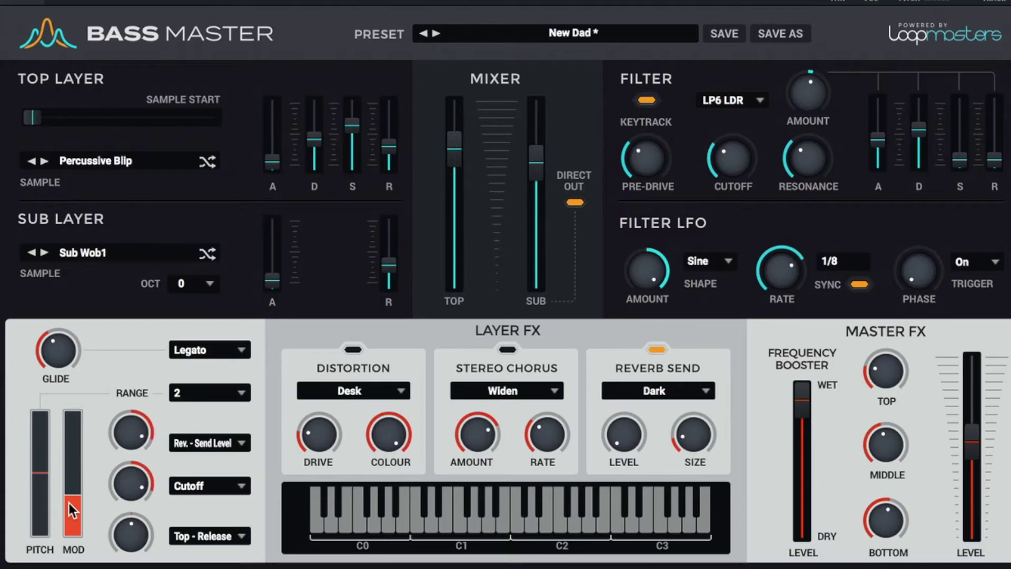
Step: Randomise the samples of both layers and increase the top layer's attack, with the modulation wheel slightly raised
left_click_drag(73, 503, 75, 471)
left_click(208, 160)
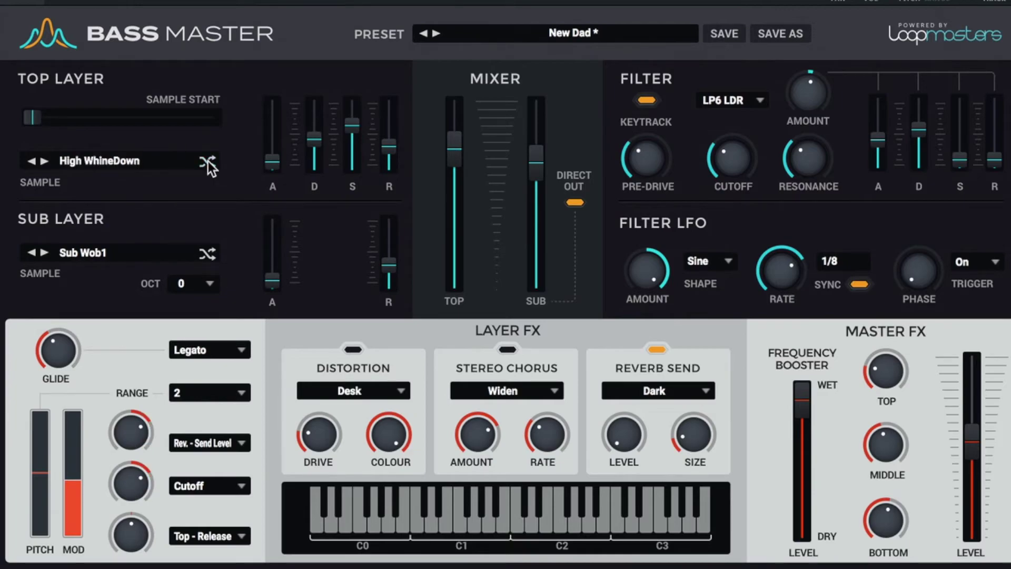
left_click(207, 256)
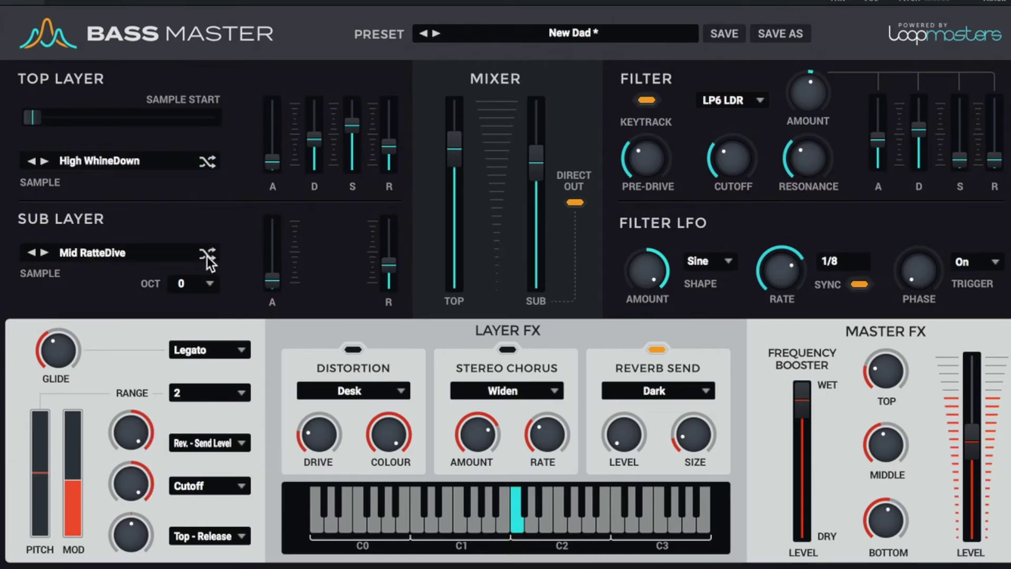
left_click(207, 256)
left_click(207, 161)
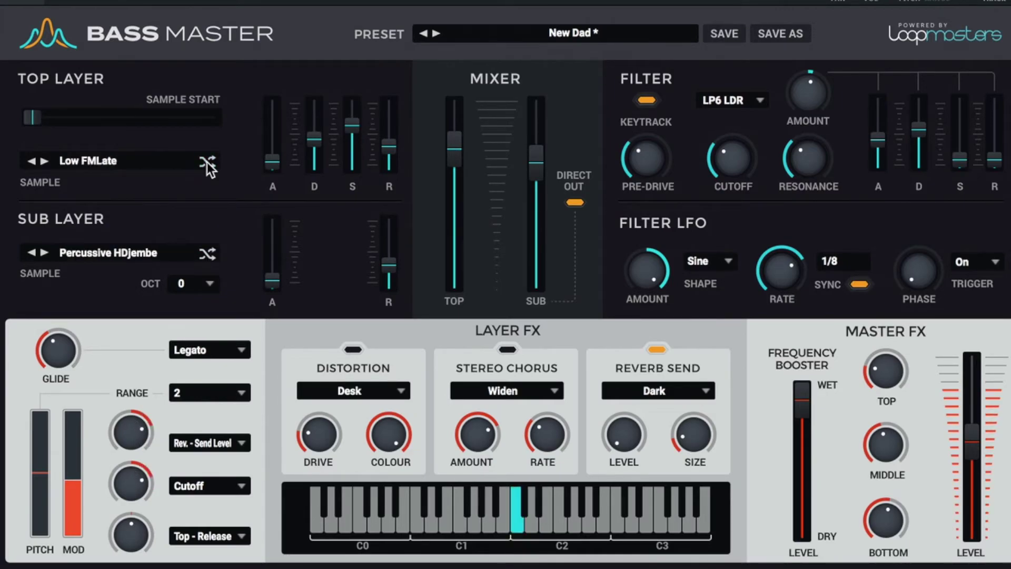
left_click_drag(273, 162, 275, 142)
Step: Lower the modulation wheel and assign PreDrive to its first modulation slot
mouse_move(71, 519)
left_mouse_down()
mouse_move(76, 503)
mouse_move(75, 530)
left_mouse_up()
left_click(221, 443)
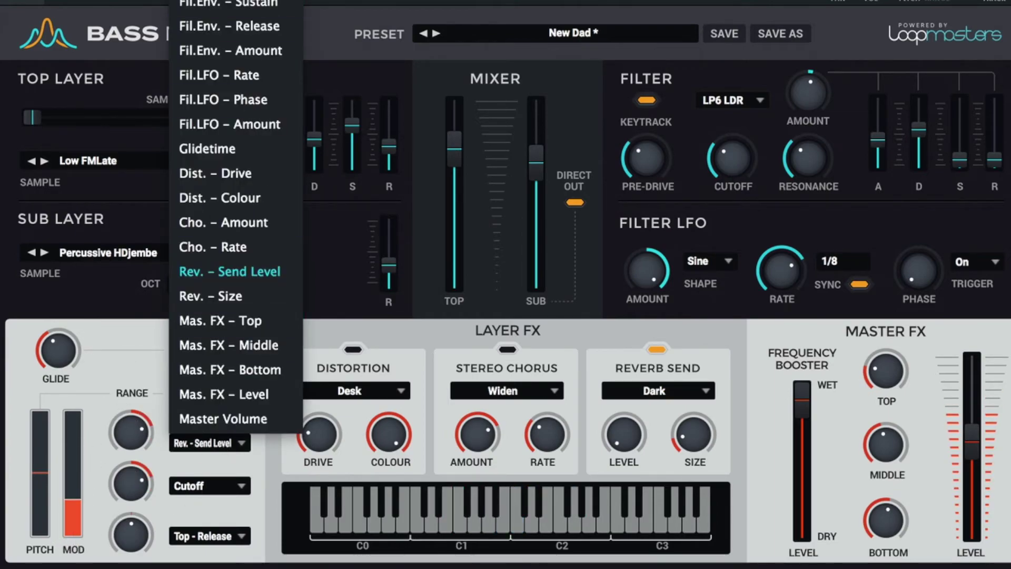
left_click(227, 1)
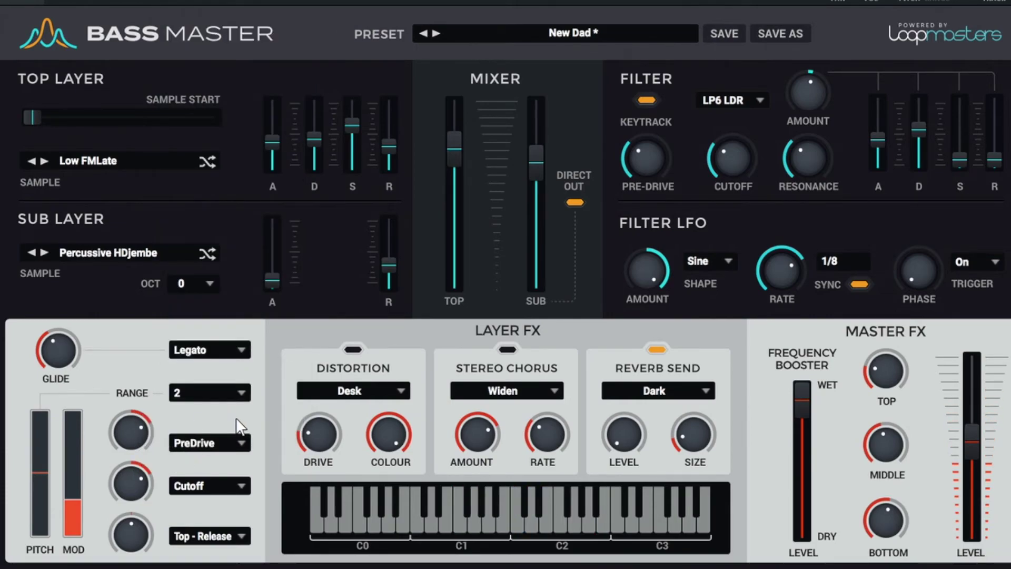
Step: Randomise the top layer's sample again and compare the sub layer with direct out off and back on
left_click(215, 163)
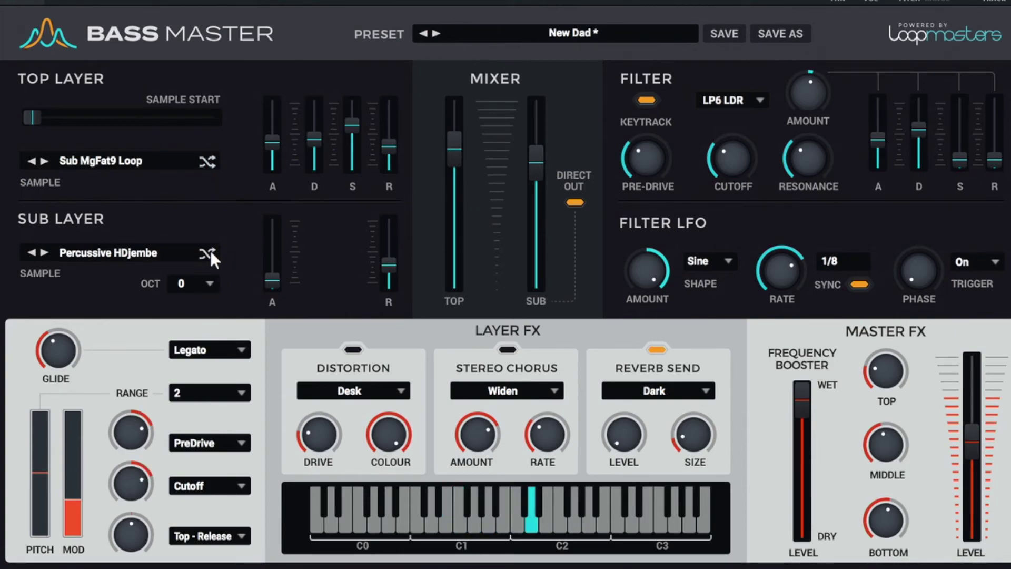
left_click(574, 203)
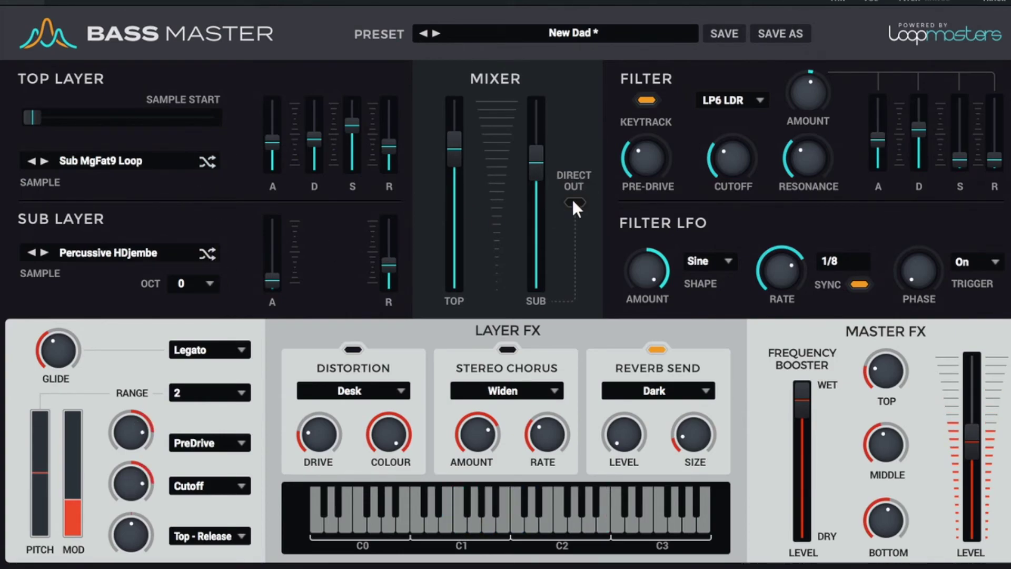
left_click(574, 203)
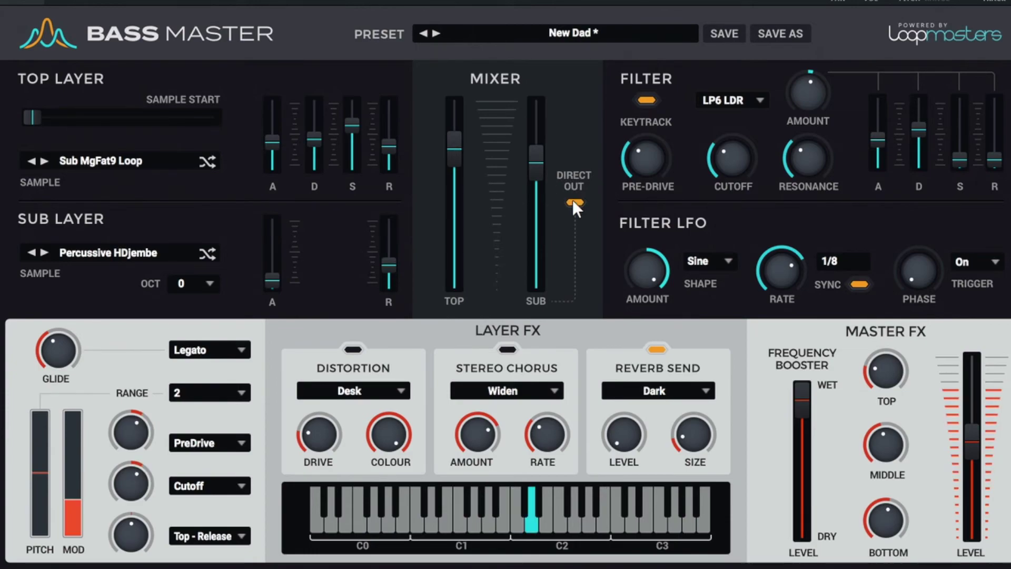